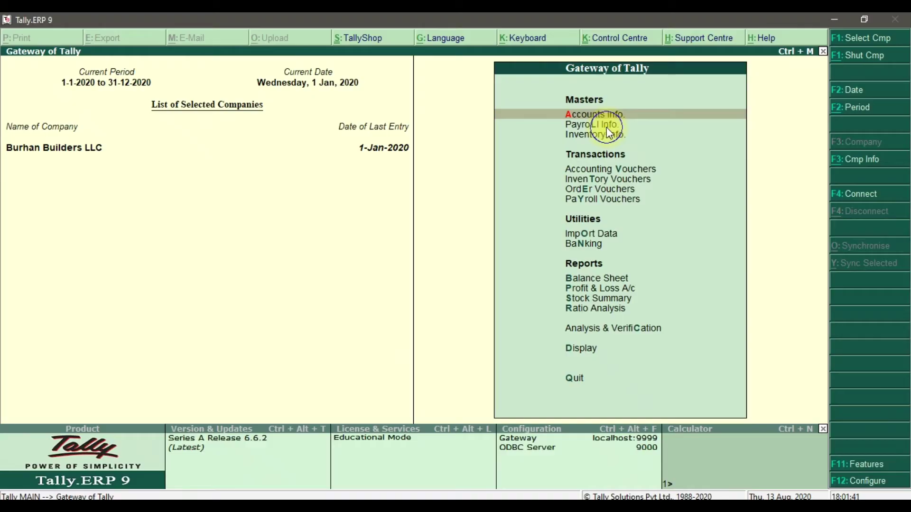
- Open a new Pay Head Creation form from Payroll Info > Pay Heads > Create
click(607, 127)
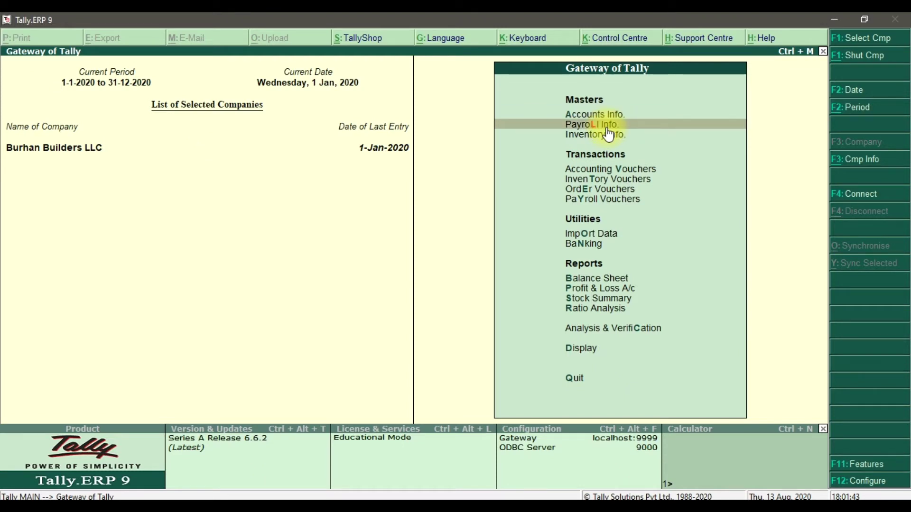
click(607, 127)
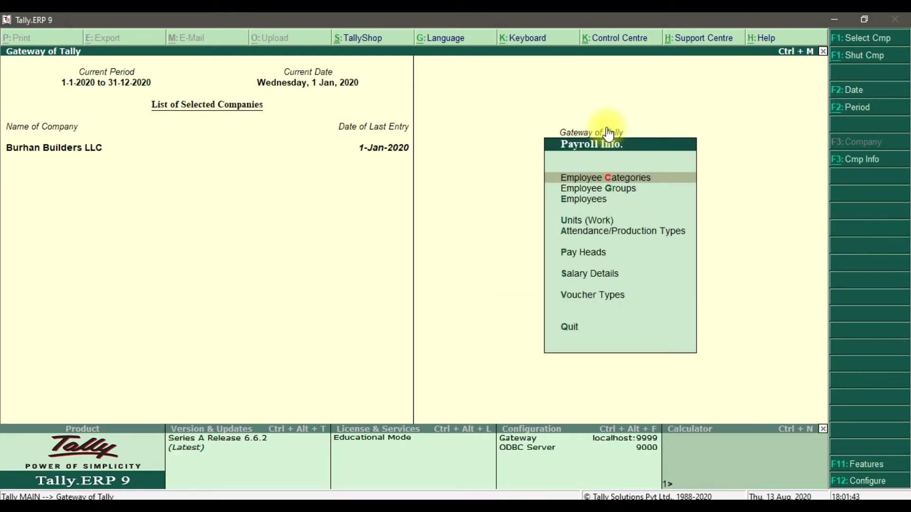
click(594, 263)
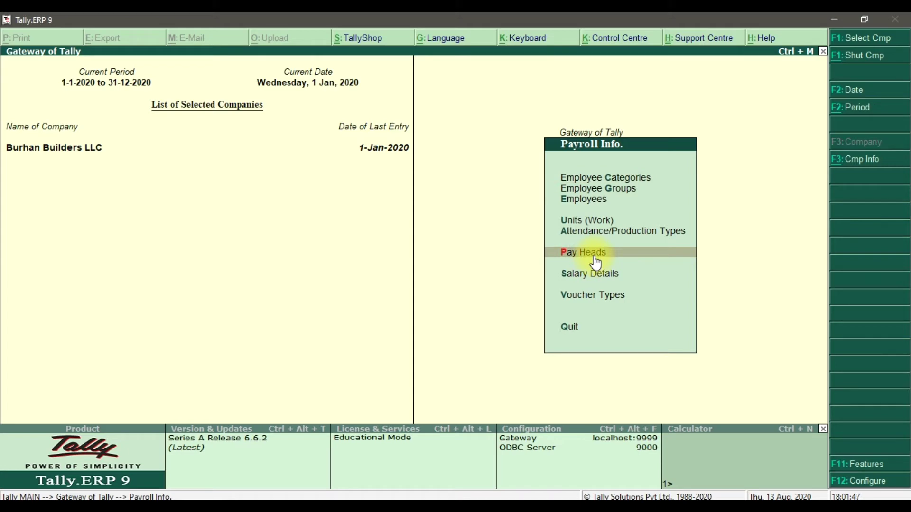
click(594, 263)
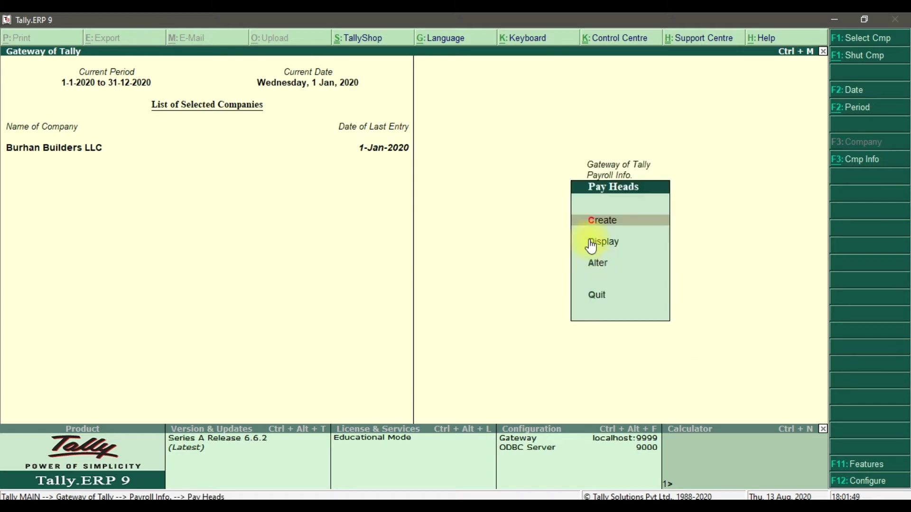
click(612, 225)
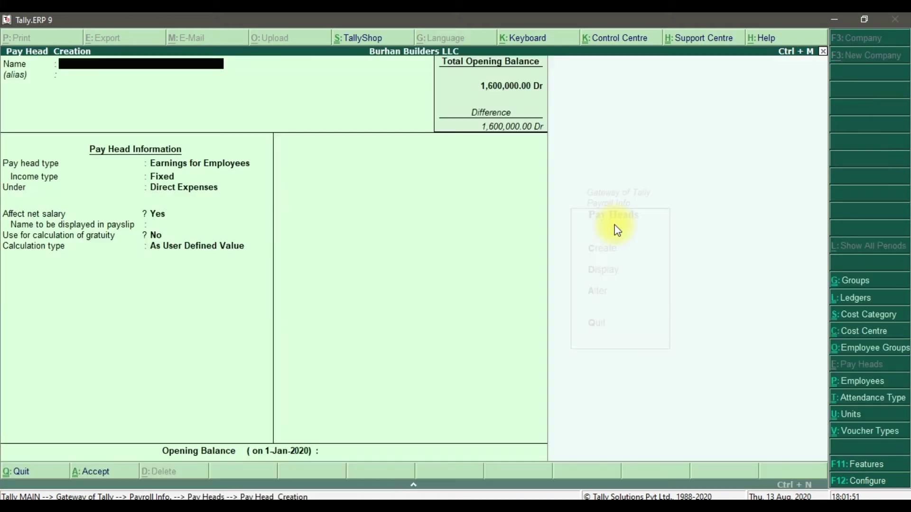
text(Overtime)
- Name the pay head 'Overtime' with type Earnings for Employees
key(Return)
key(Return)
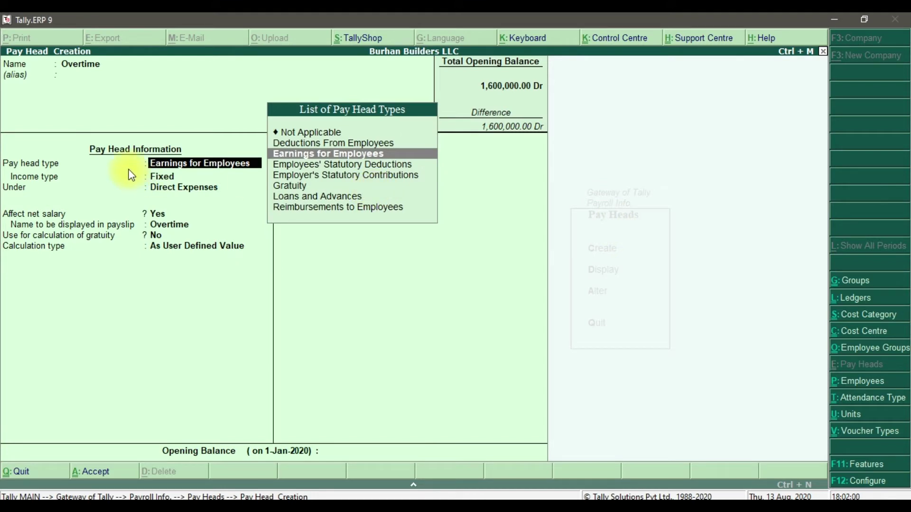
key(Return)
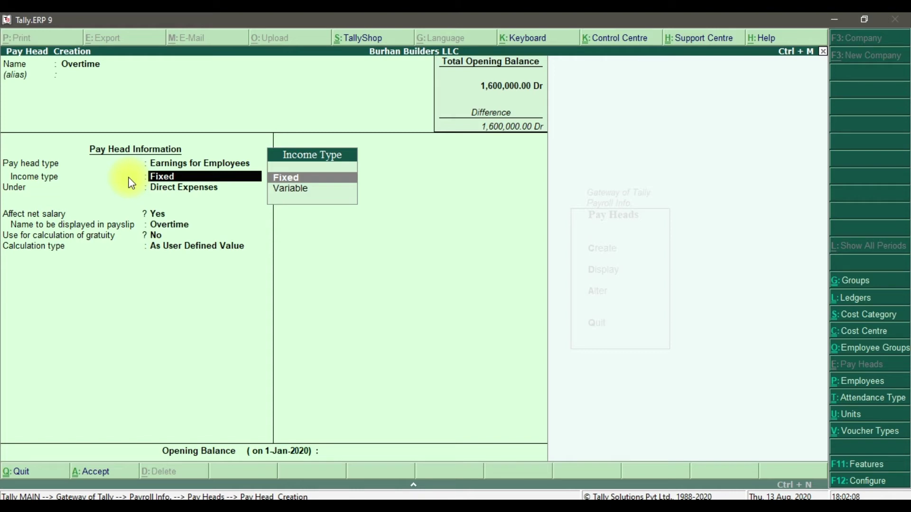
- Set Fixed income under Direct Expenses, affecting net salary, payslip name Overtime, no gratuity
key(Return)
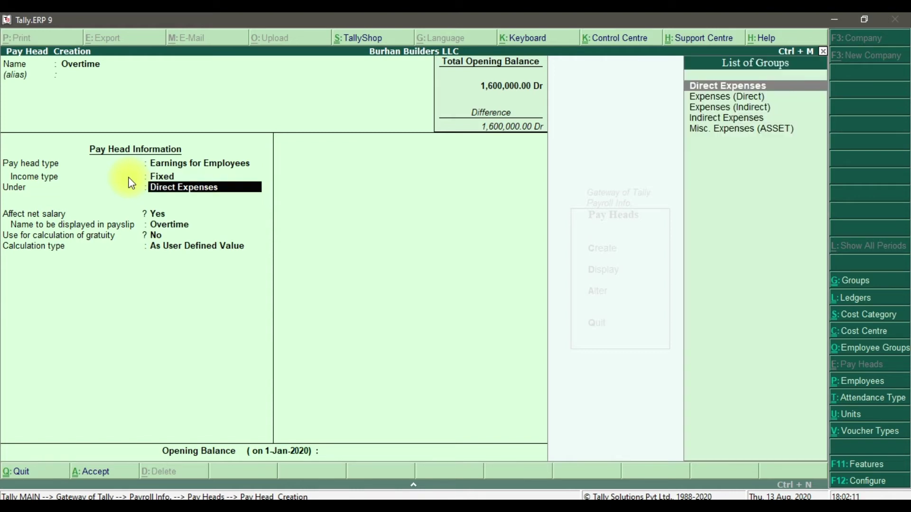
key(Return)
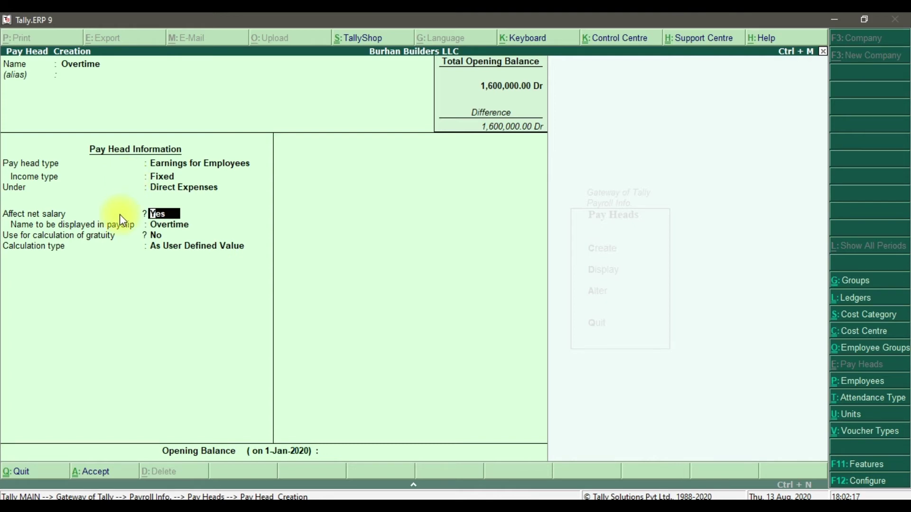
key(Return)
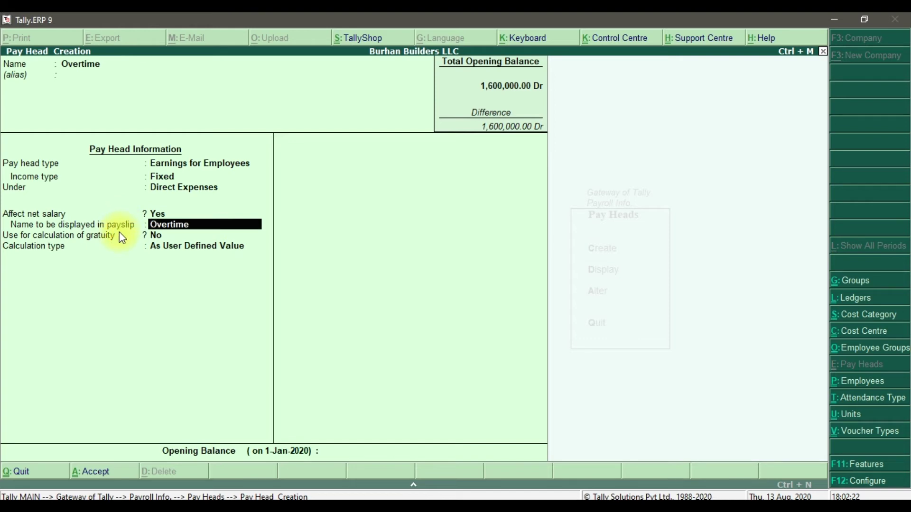
key(Return)
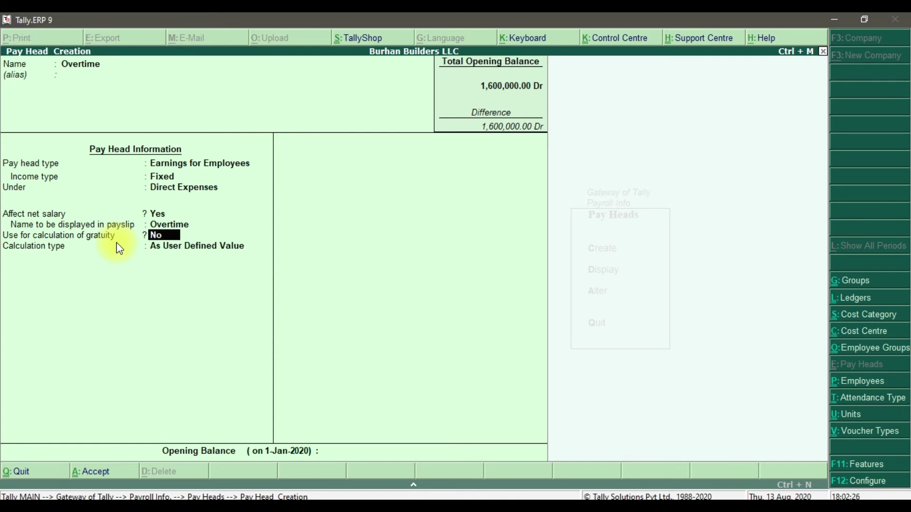
key(Return)
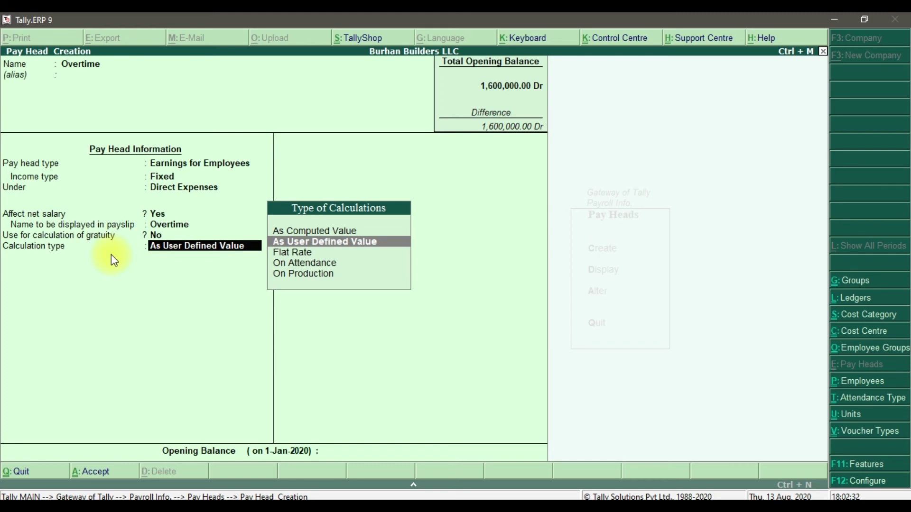
- Choose As User Defined Value as the calculation type, reaching the Accept prompt
key(Return)
key(Return)
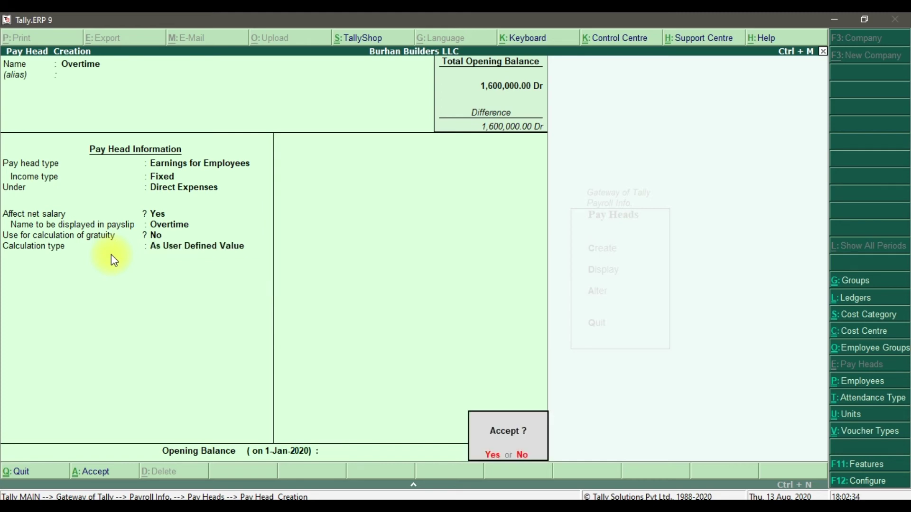